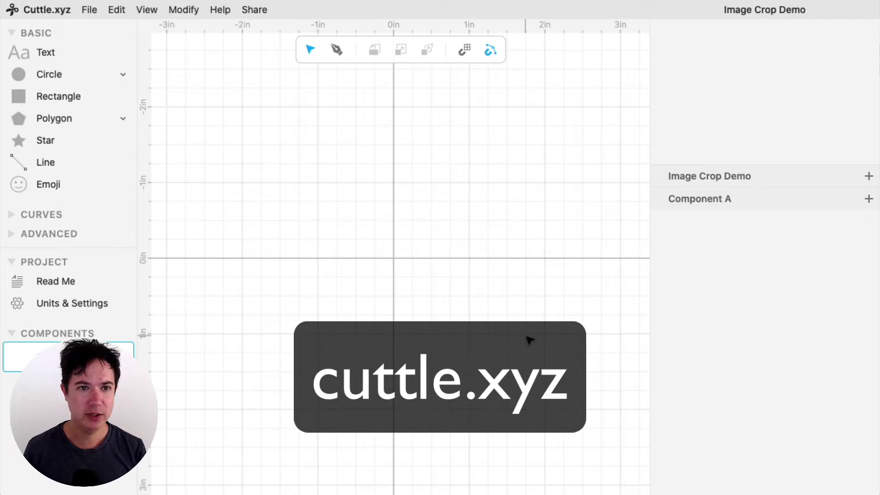
Import IMG_3334.JPG from Downloads as an image and zoom out until the whole photo shows.
left_click(91, 10)
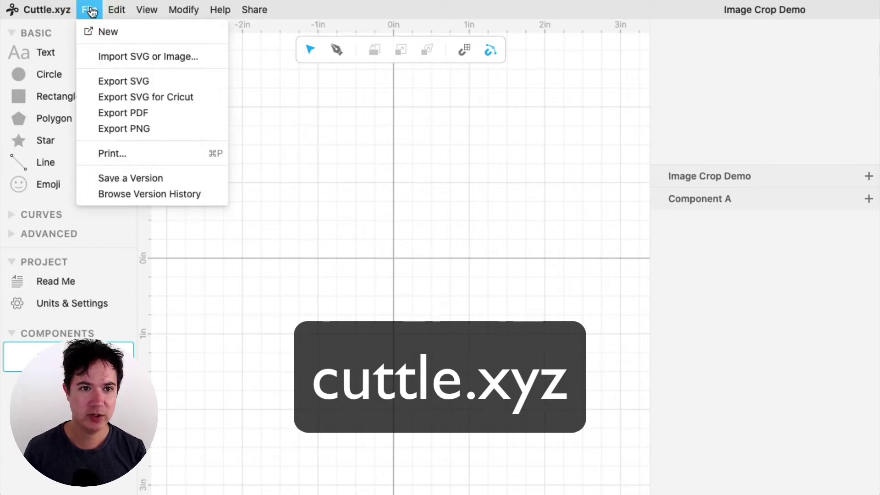
left_click(192, 61)
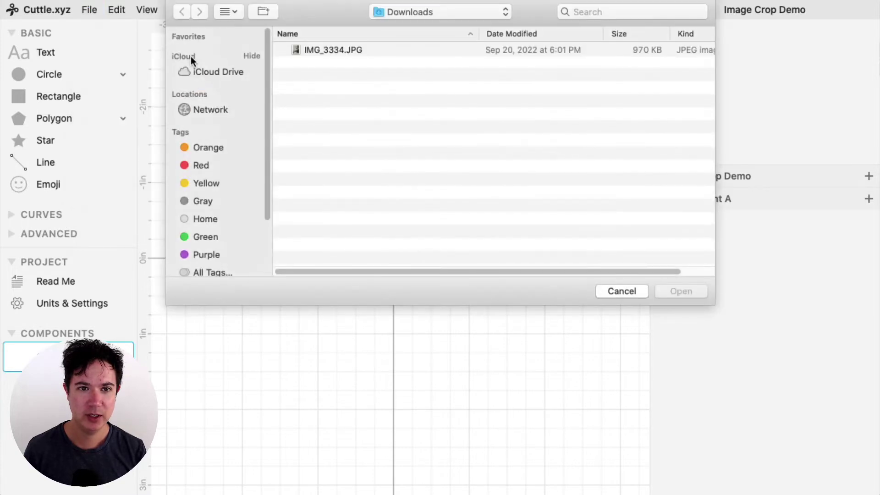
left_click(370, 52)
left_click(676, 292)
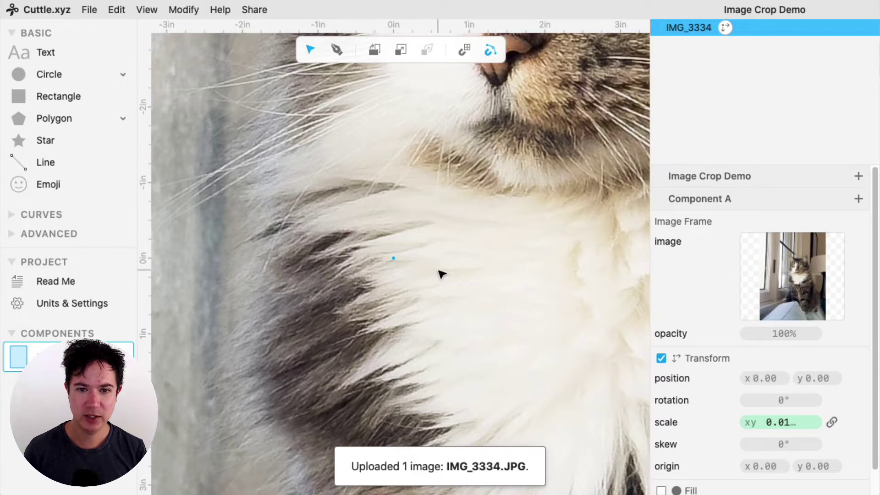
scroll(454, 274, "down", 10)
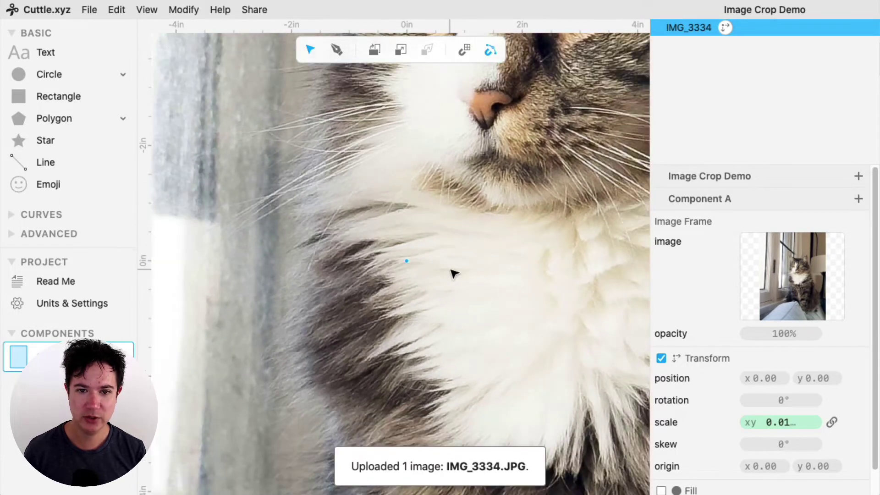
scroll(457, 273, "down", 5)
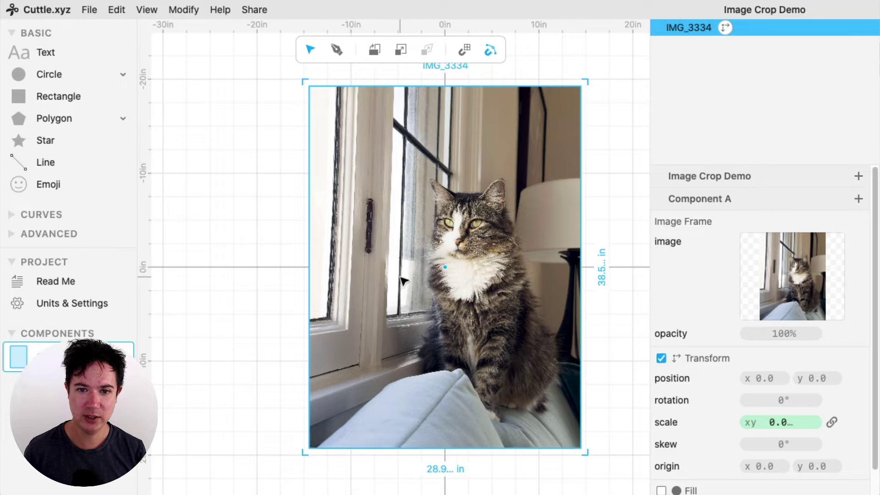
Place a circle on the photo, enlarged to 12.9 in and centred over the cat's face.
left_click(630, 197)
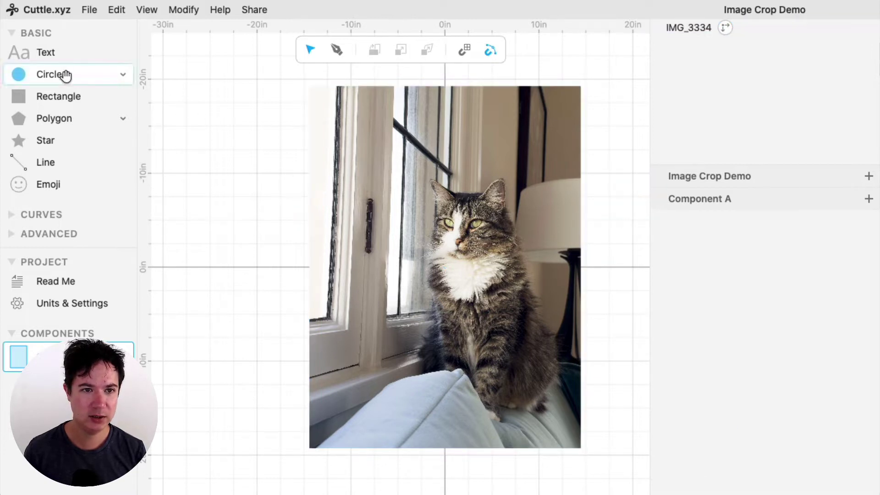
left_click_drag(66, 75, 458, 212)
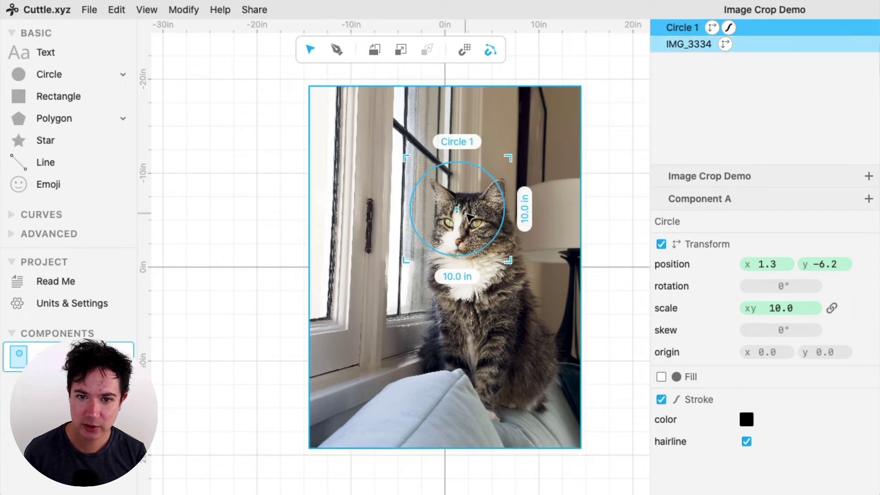
left_click_drag(508, 260, 534, 284)
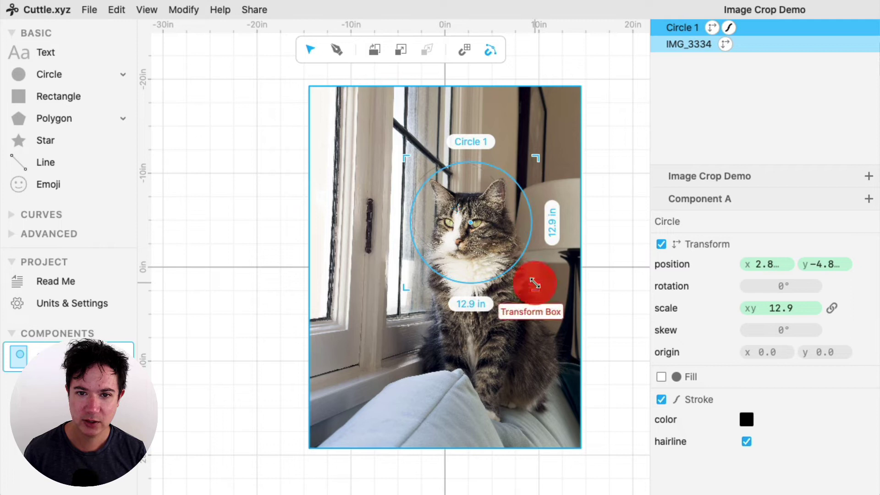
left_click_drag(475, 227, 472, 224)
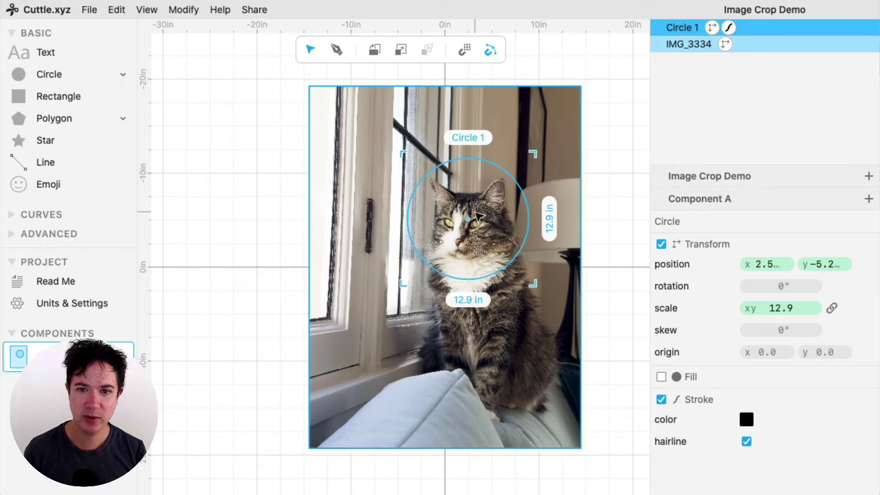
Select the photo together with Circle 1 and apply Boolean Intersect to crop it round.
left_click(570, 151, "shift")
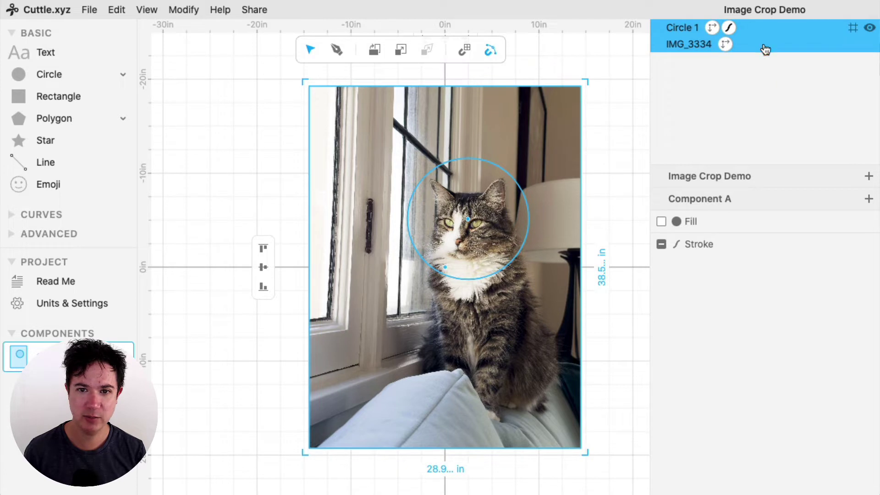
left_click(185, 10)
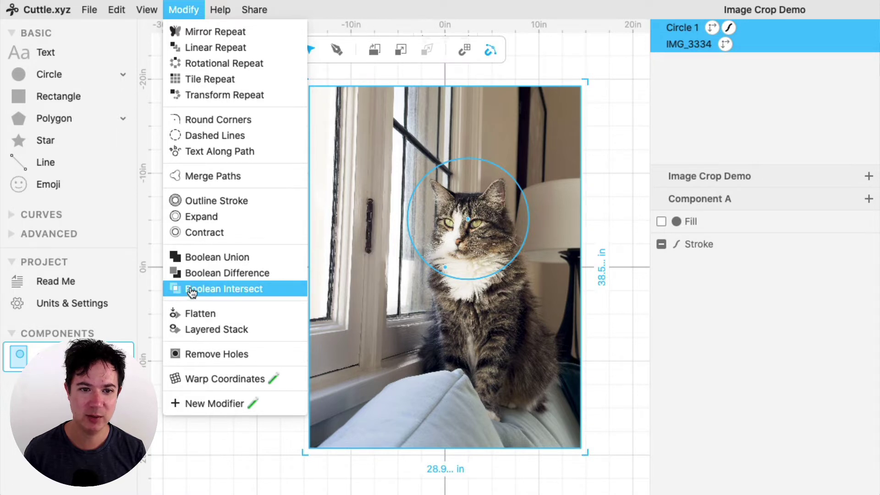
left_click(235, 294)
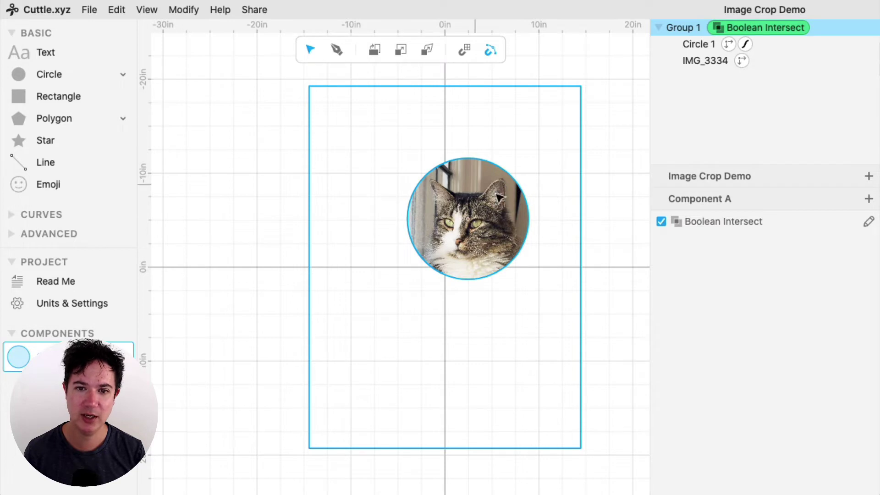
Select the cropped cat result, nudge it up-left, and wrap it in a new group.
left_click(485, 310)
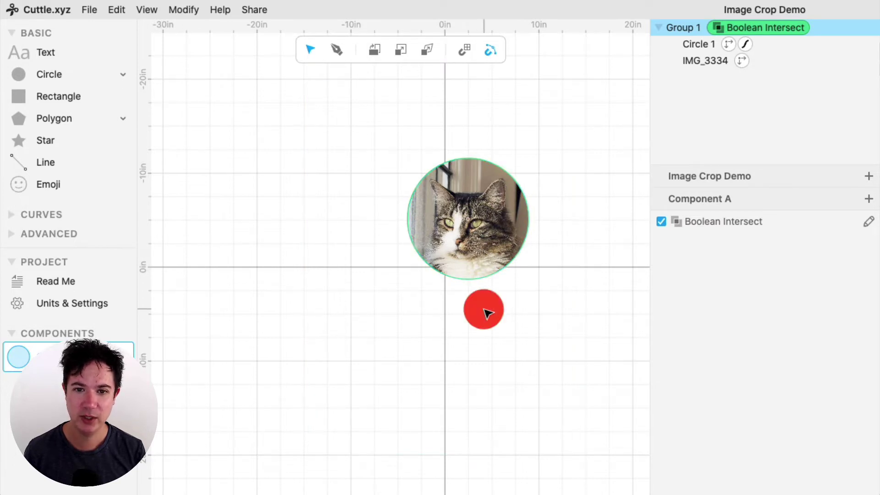
left_click(508, 214)
left_click(495, 228)
left_click_drag(495, 228, 488, 233)
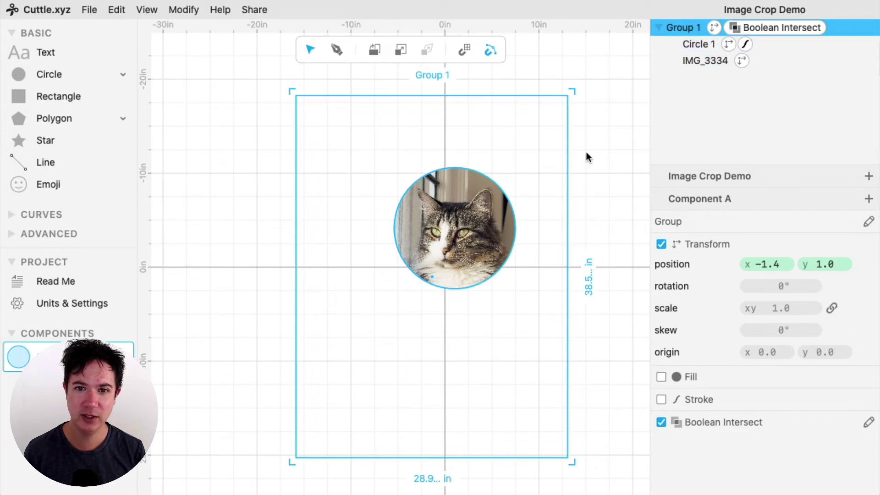
left_click(118, 11)
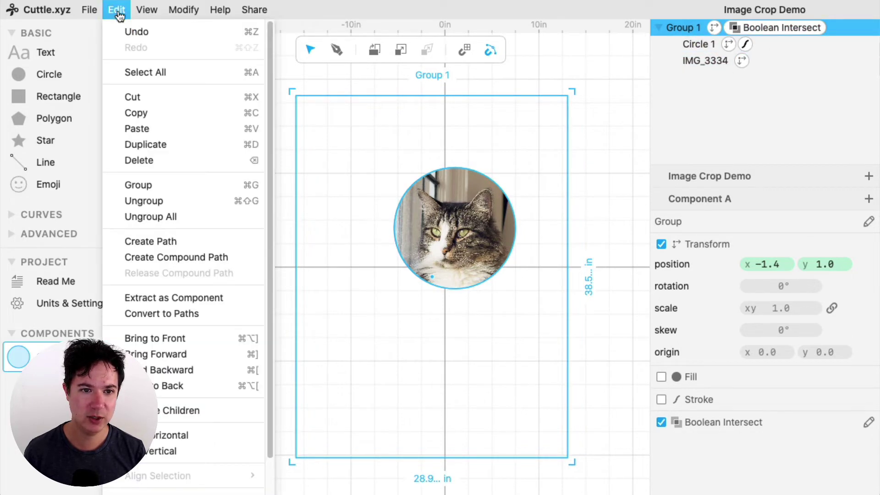
left_click(175, 185)
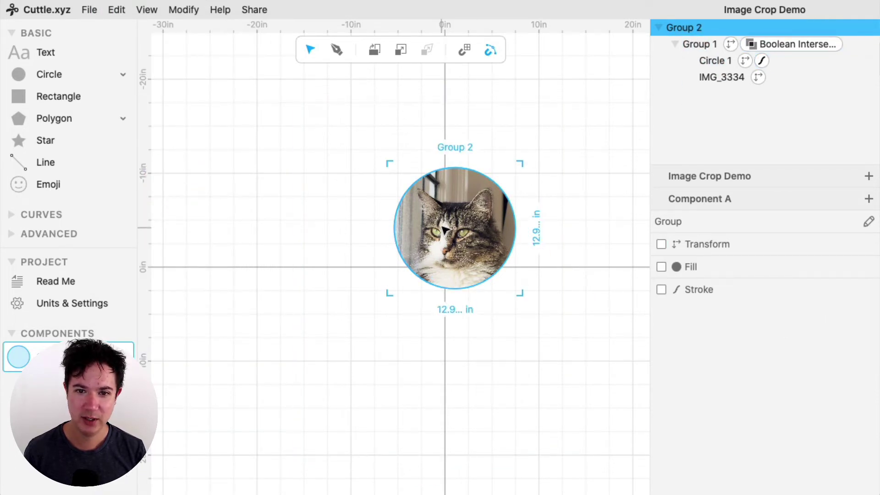
Set the cat group's width to 2.5 in and snap its centre onto the canvas origin.
left_click_drag(458, 233, 447, 274)
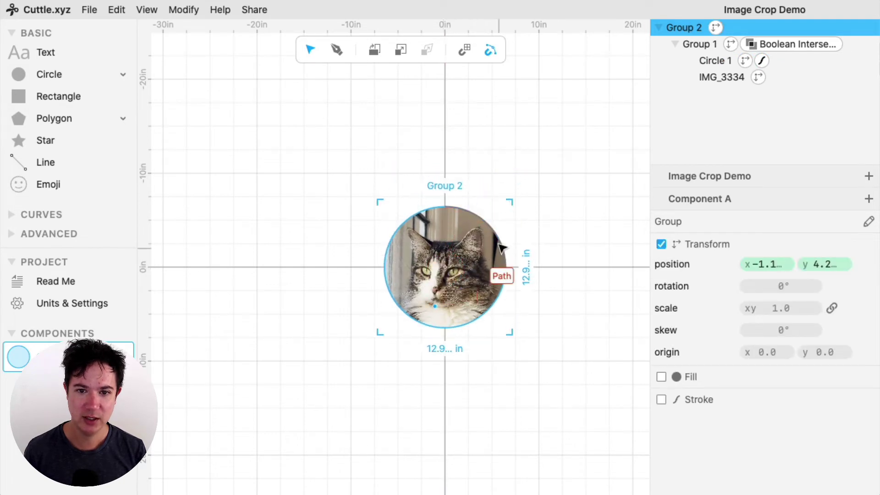
left_click(447, 349)
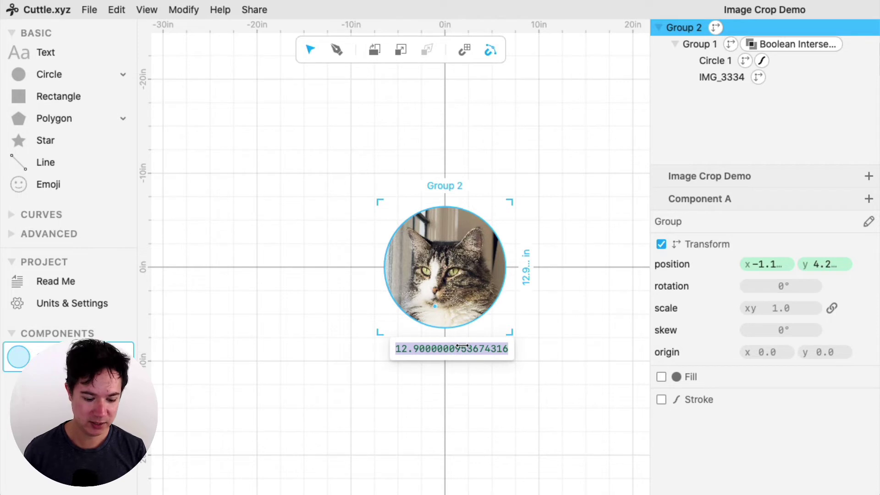
type("2.5")
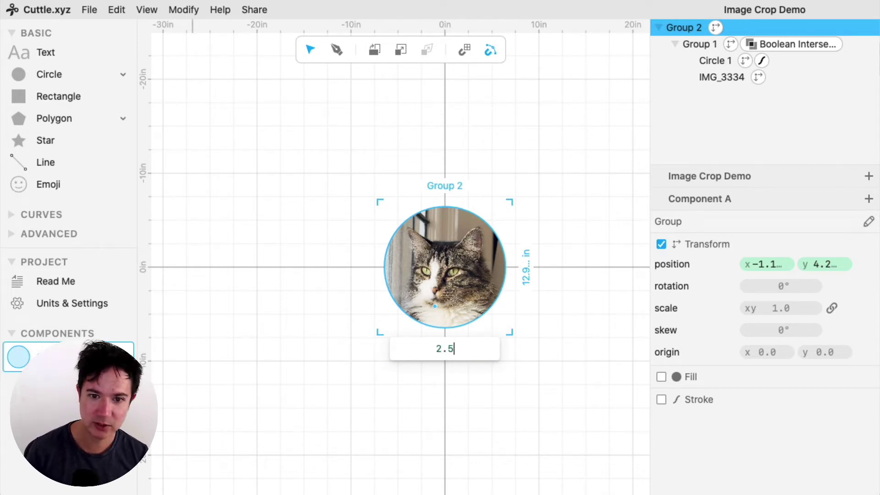
key("Return")
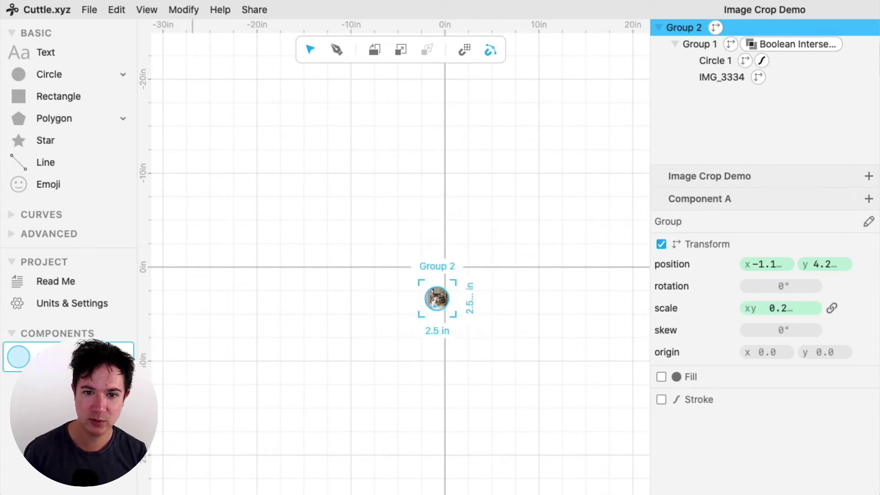
scroll(430, 303, "up", 10)
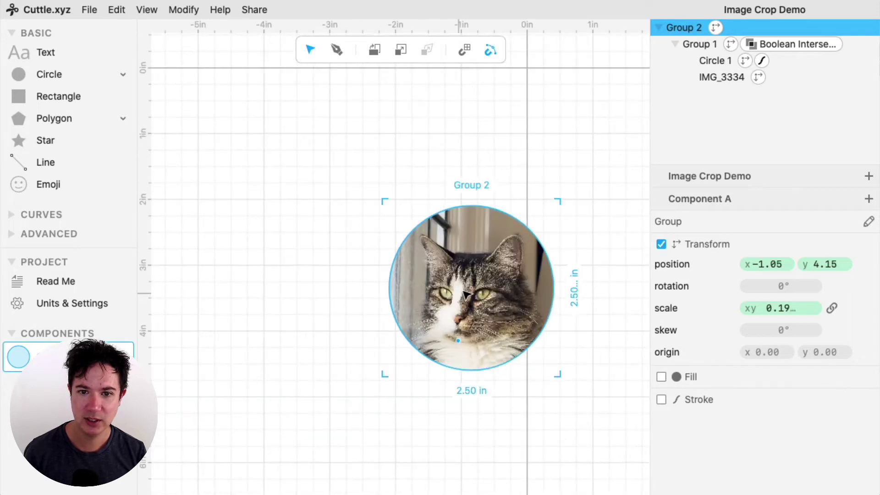
left_click_drag(472, 289, 529, 72)
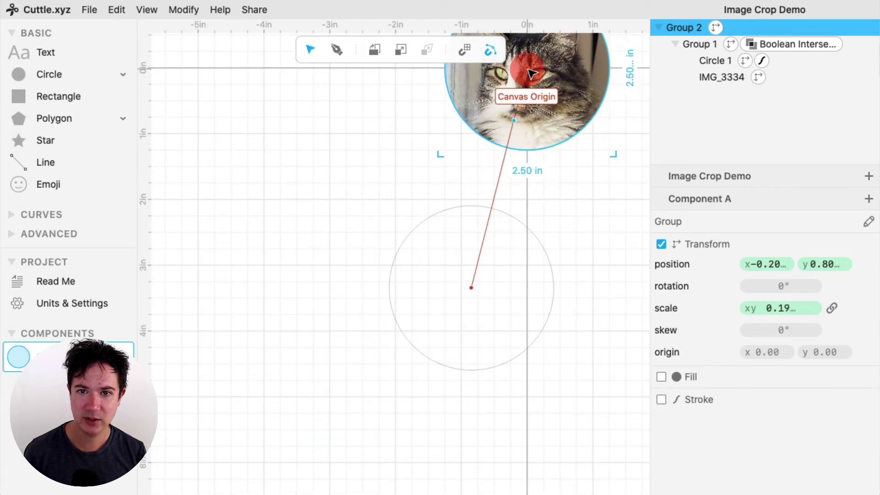
left_click_drag(583, 235, 485, 403)
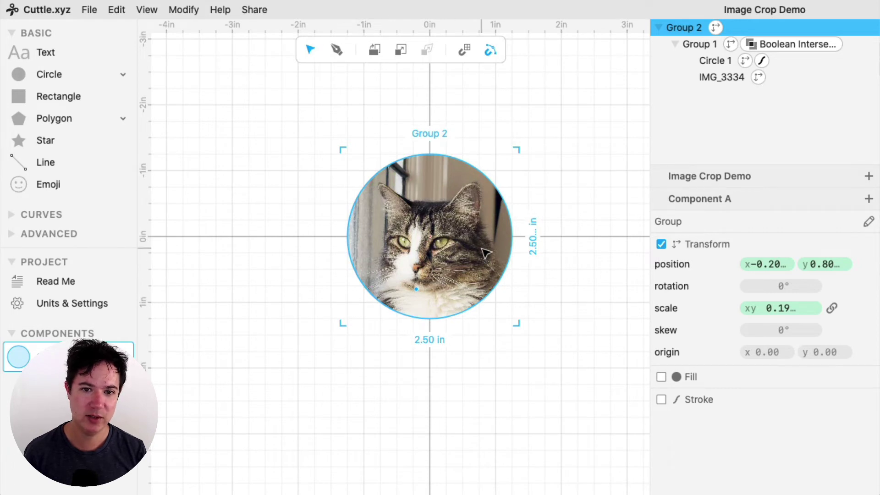
Add a 3 in circle, centre it on the canvas origin around the cat, then deselect.
left_click(255, 171)
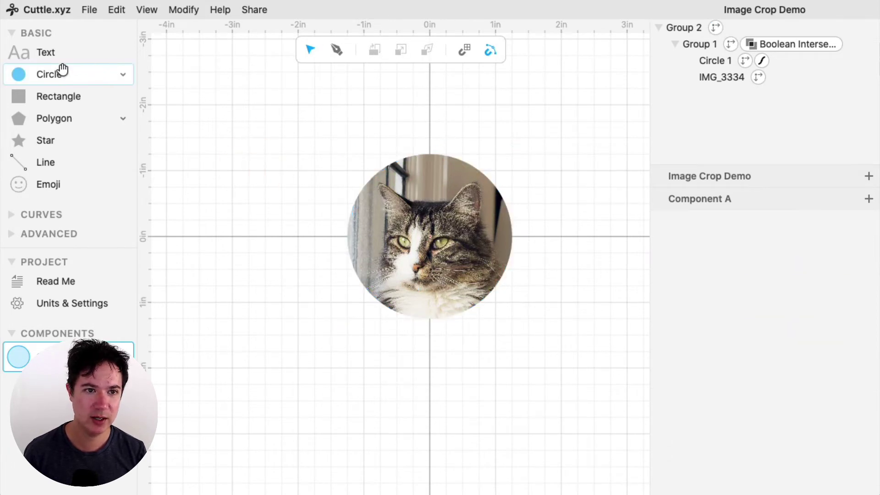
left_click_drag(117, 102, 255, 173)
left_click(255, 223)
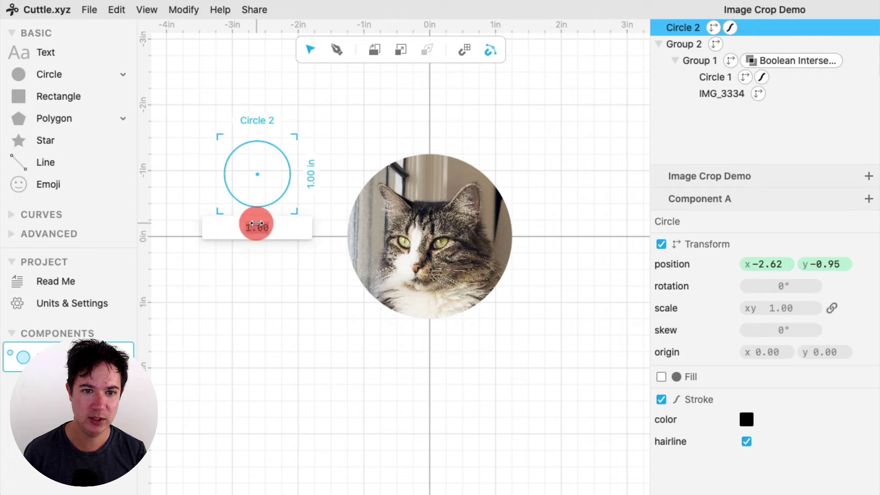
type("3")
key("Return")
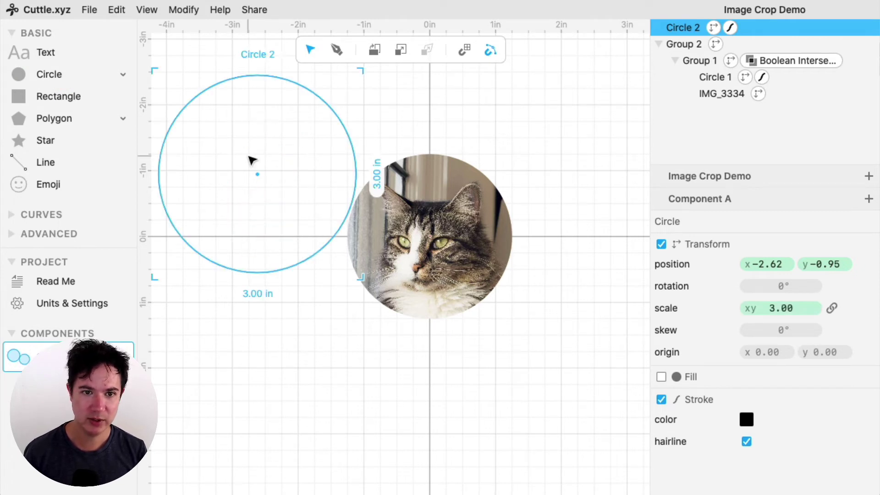
left_click_drag(258, 175, 433, 242)
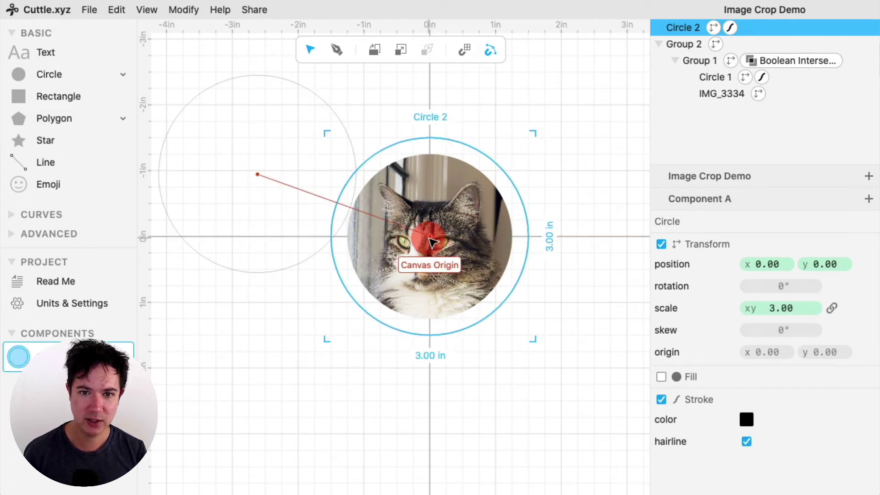
left_click(601, 165)
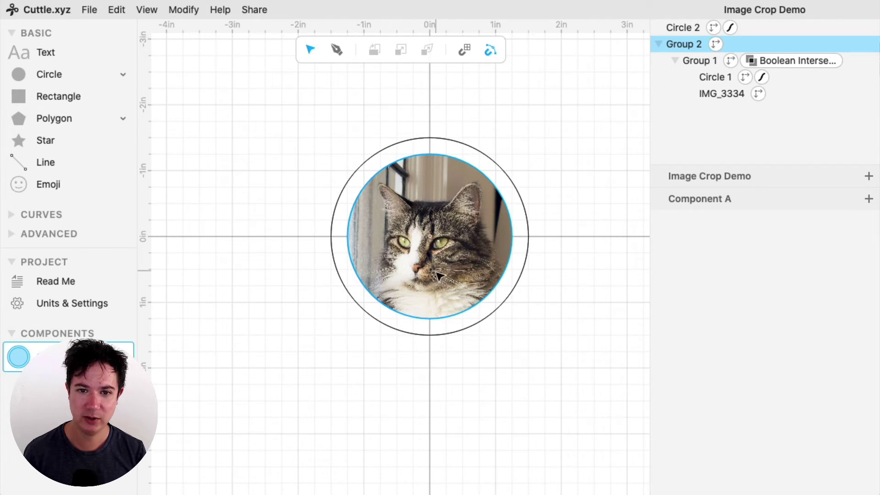
left_click(467, 401)
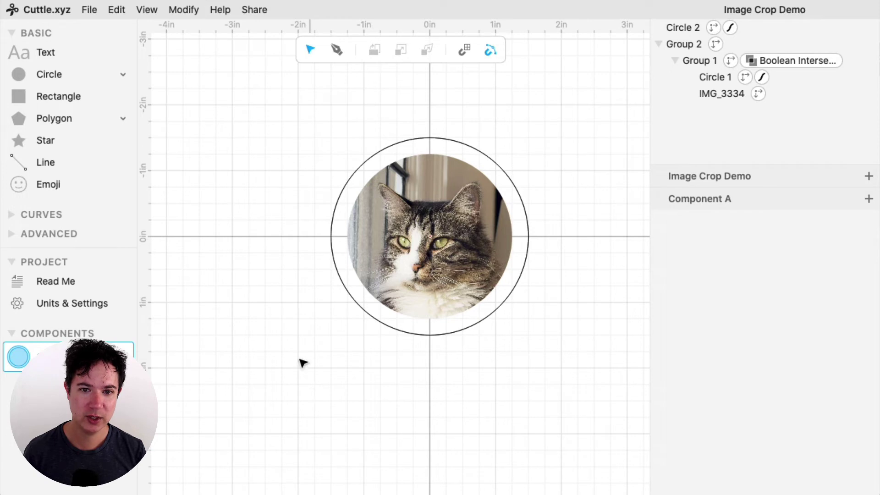
Marquee-select Group 2 and Circle 2 and copy them with Ctrl+C.
left_click(95, 12)
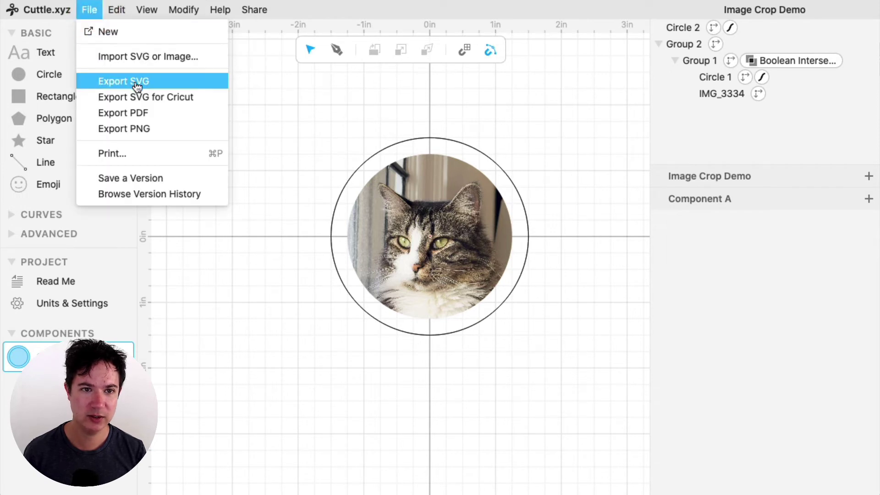
left_click(296, 117)
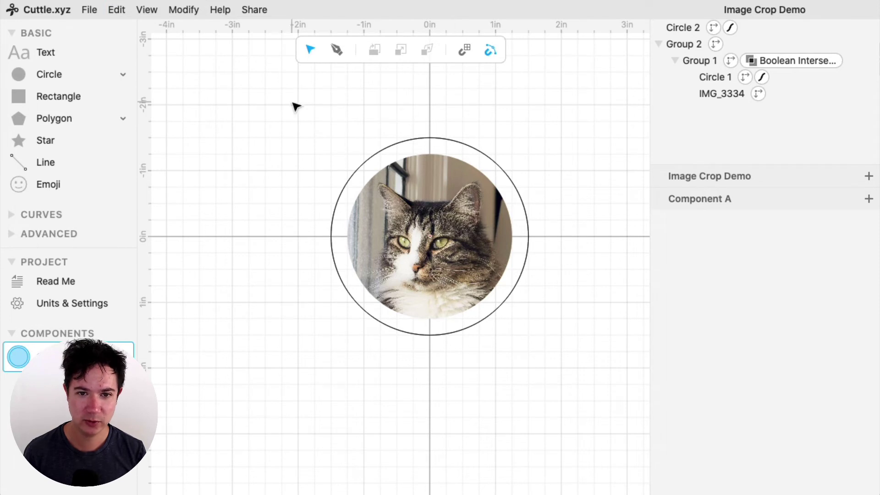
left_click_drag(285, 97, 600, 397)
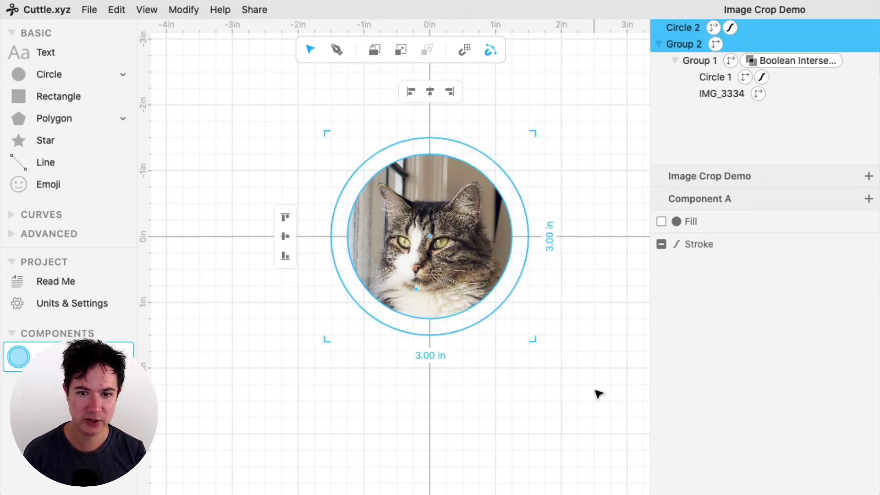
key("ctrl+c")
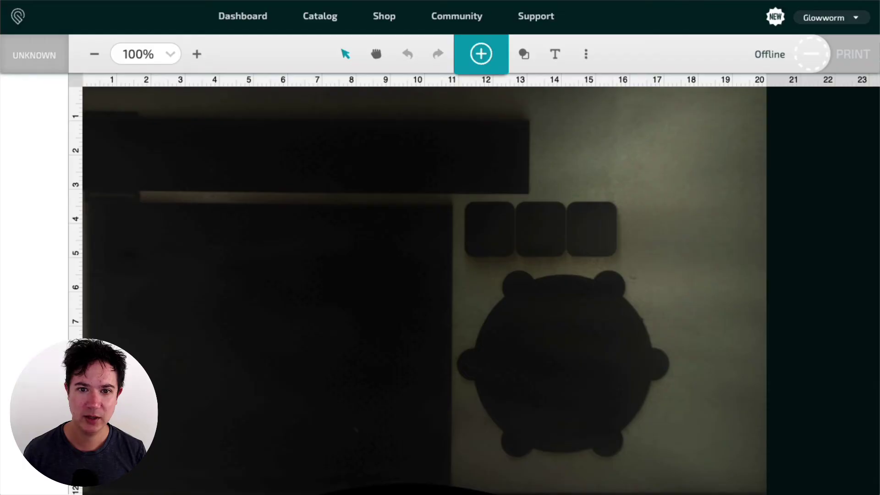
Paste the design into the Glowforge bed and move it to the upper right.
key("ctrl+v")
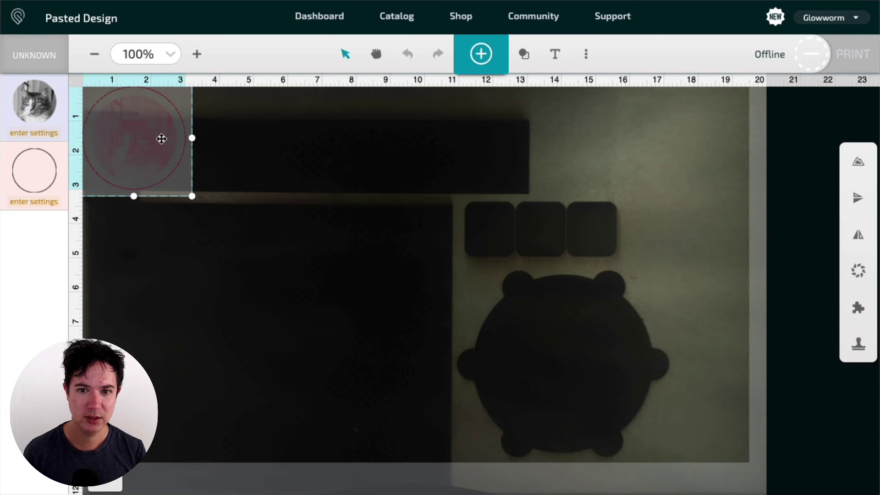
left_click_drag(161, 137, 662, 168)
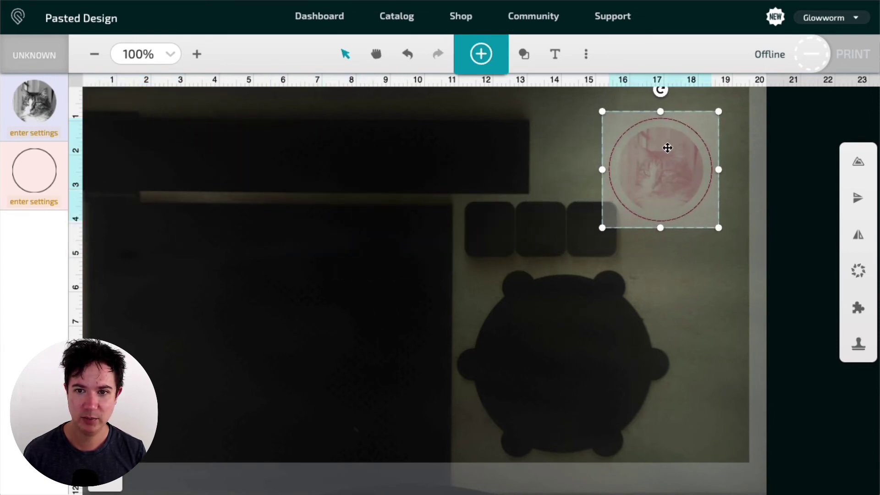